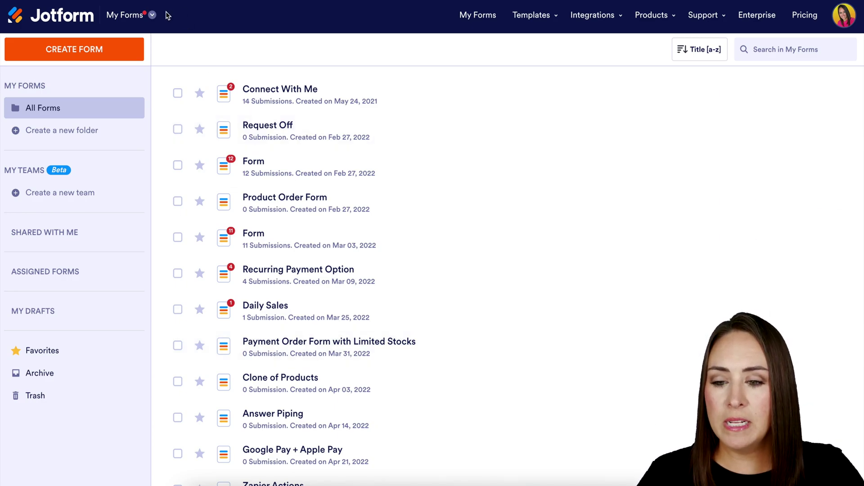
Step: From My Approvals, create an approval from the Marketing category's Affiliate Approval Process Template
left_click(153, 16)
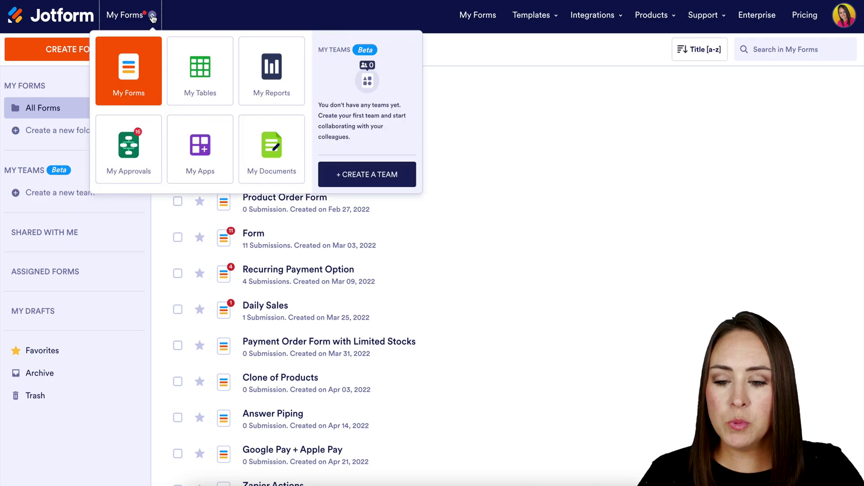
left_click(150, 172)
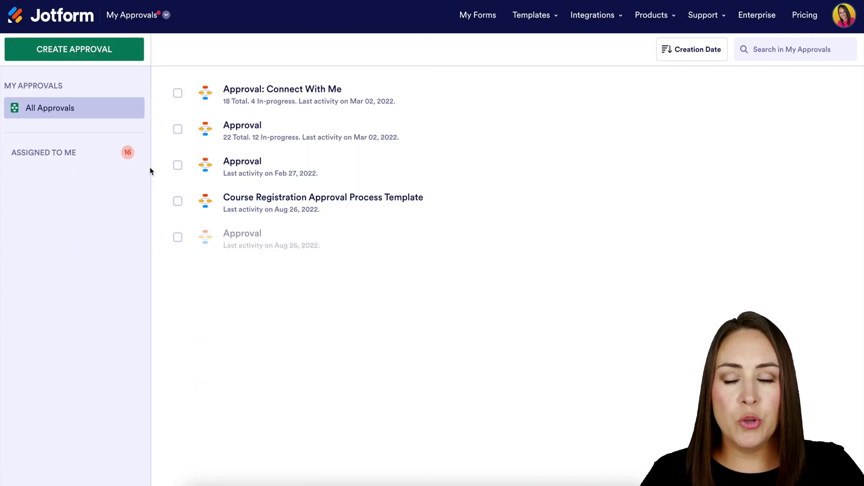
left_click(109, 53)
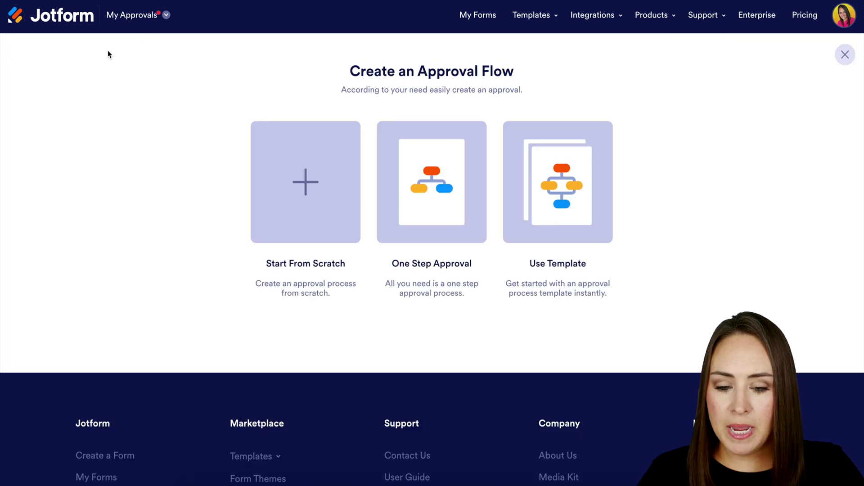
left_click(546, 191)
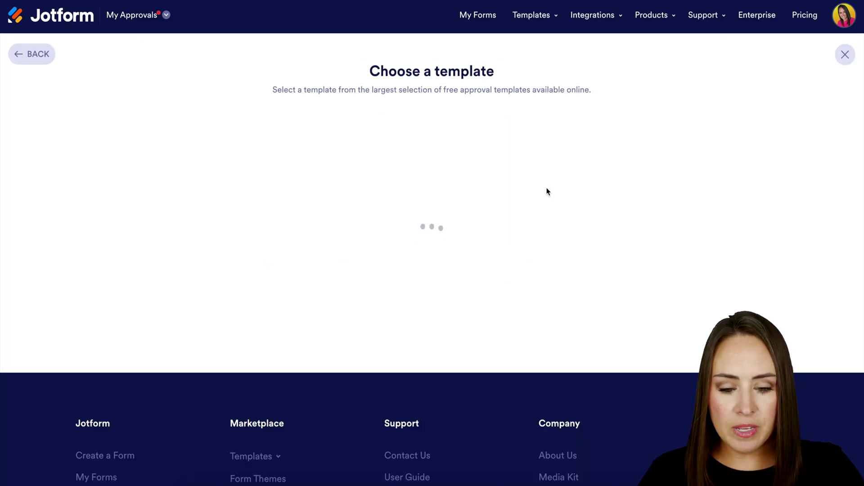
left_click(111, 306)
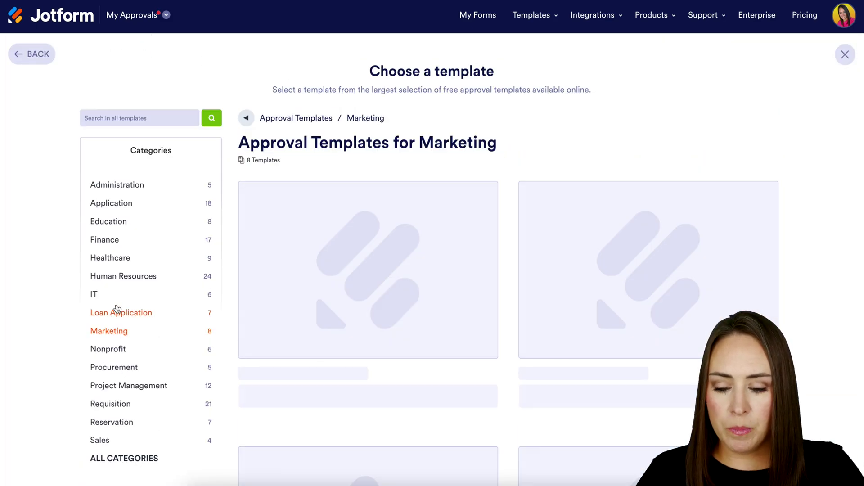
scroll(234, 299, "down", 7)
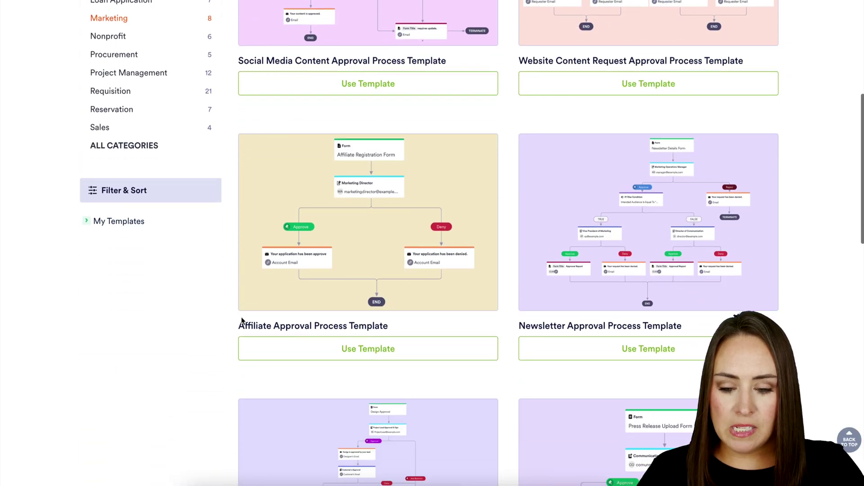
left_click(358, 355)
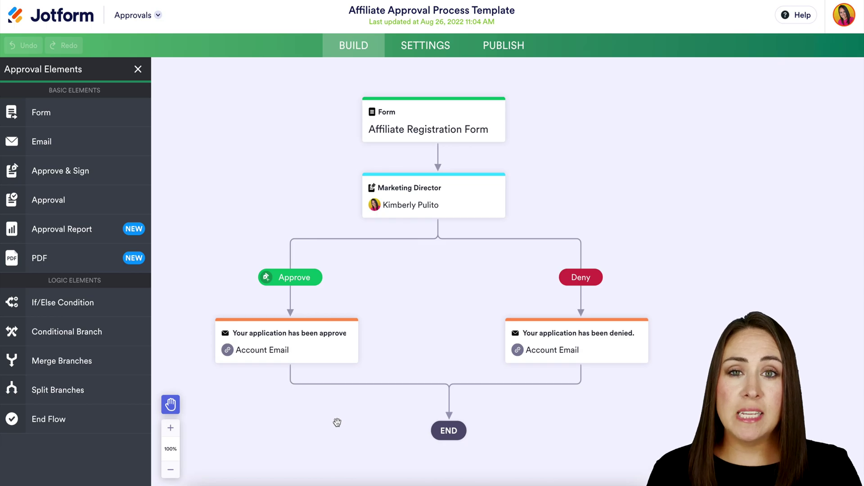
Step: Open the Affiliate Registration Form in Form Builder and review its fields
mouse_move(429, 116)
left_click(522, 113)
scroll(527, 111, "down", 10)
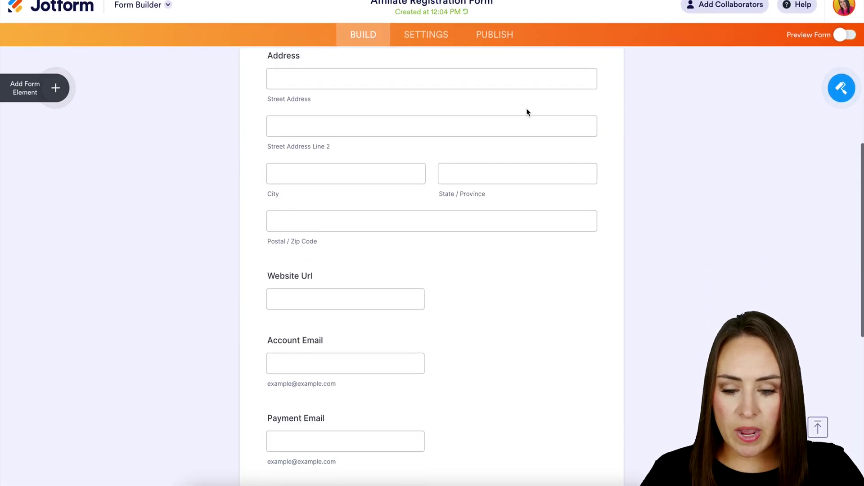
scroll(528, 112, "down", 3)
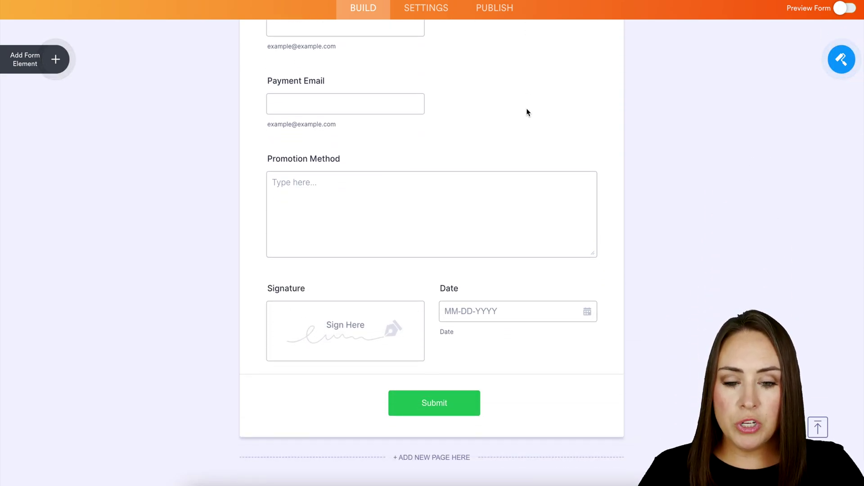
scroll(527, 112, "up", 9)
scroll(527, 110, "up", 3)
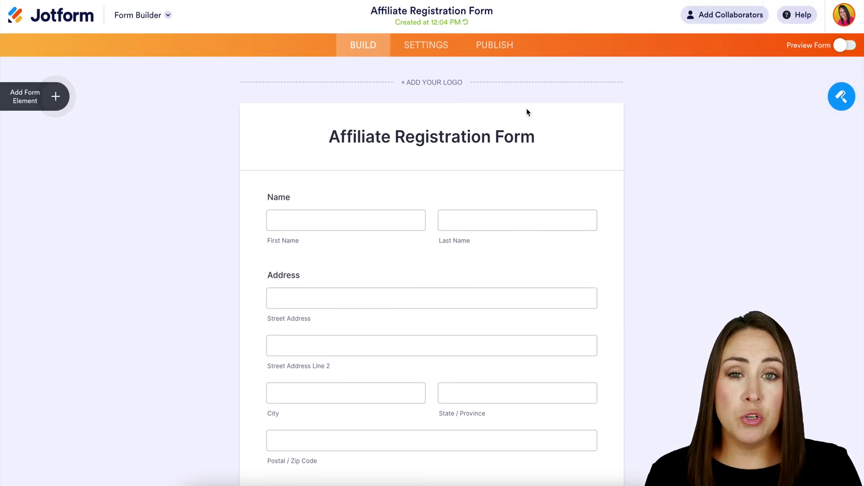
left_click(55, 95)
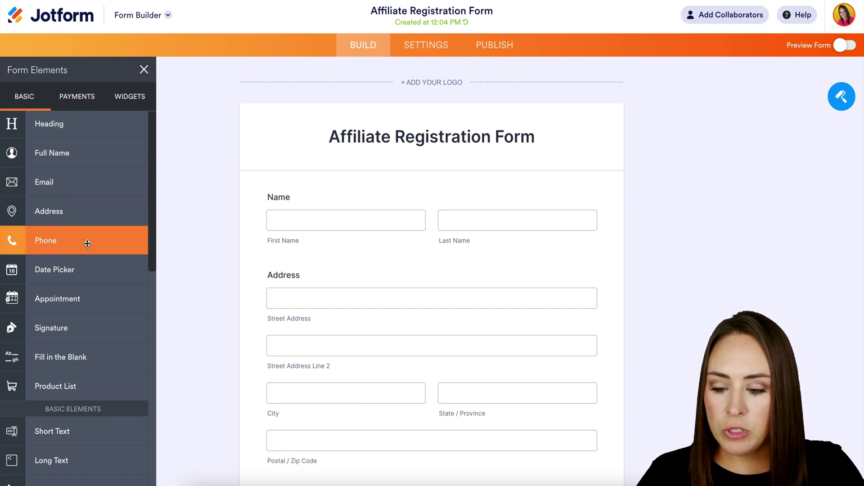
Step: Add a 'How do you want to be paid' dropdown above Name, with payment options including CashApp
scroll(87, 244, "down", 6)
scroll(87, 243, "down", 2)
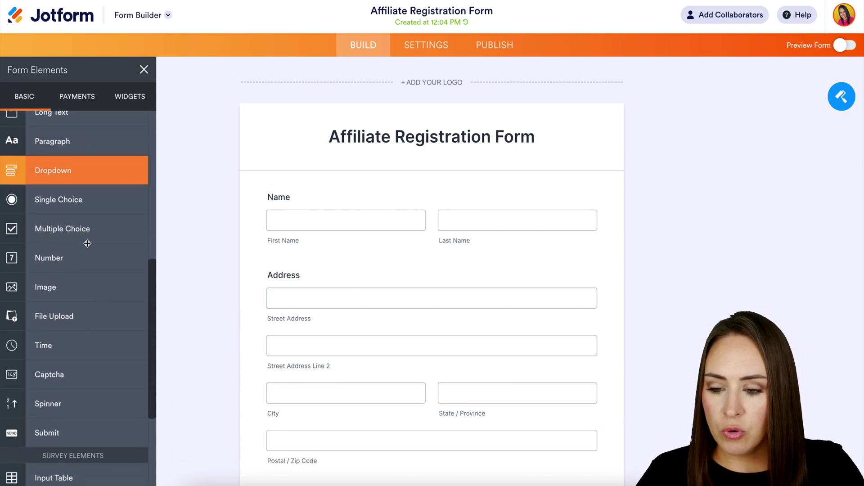
left_click_drag(68, 172, 396, 193)
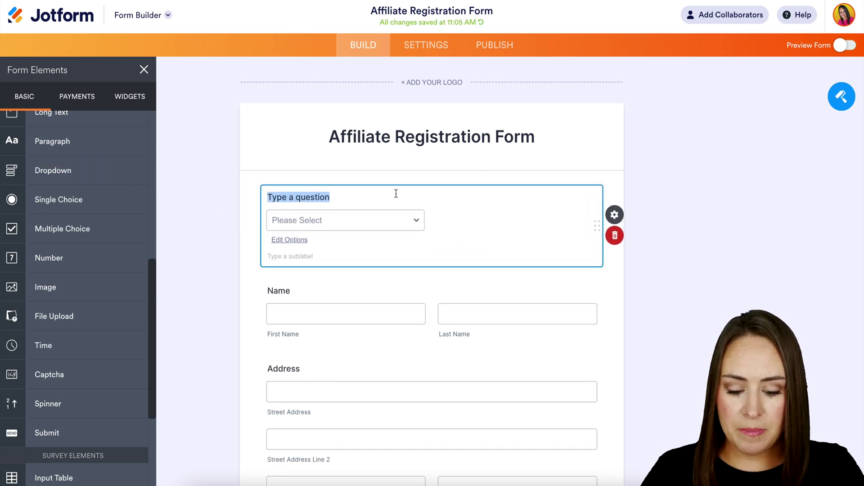
type("How do you want to be paid")
left_click(293, 239)
type("Pal ")
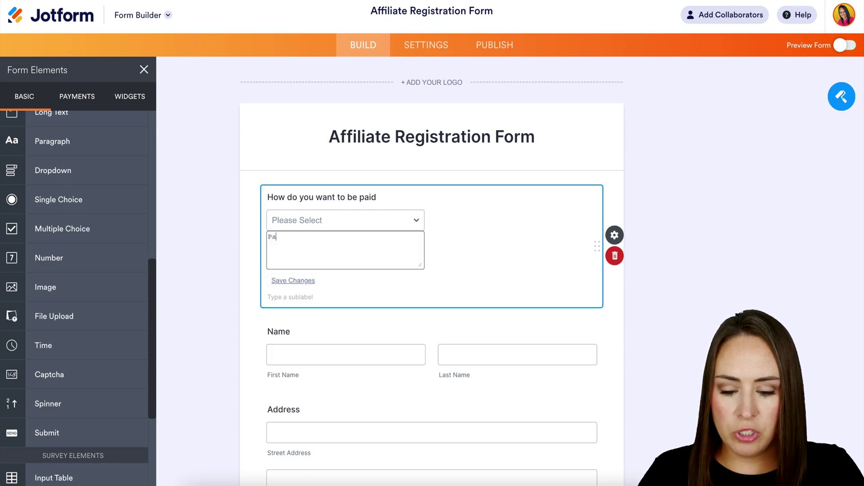
type("CashApp")
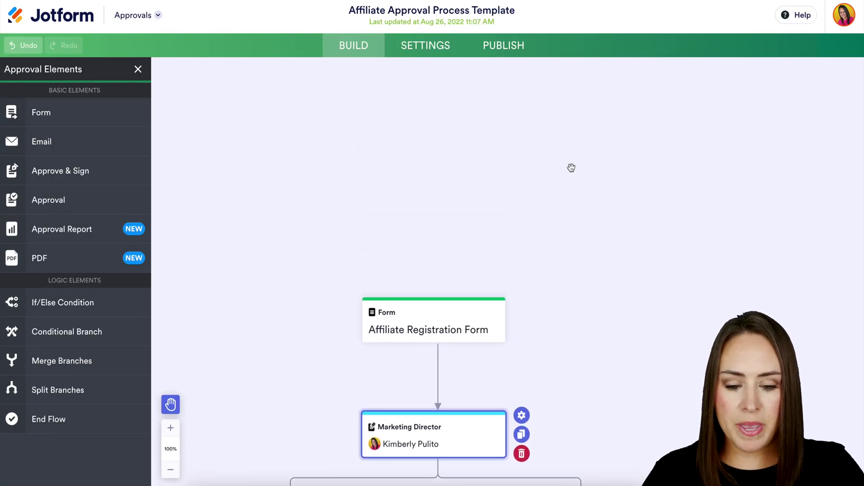
Step: Insert a Conditional Branch after the form with a PayPal branch where payment equals PayPal
left_click_drag(482, 322, 482, 215)
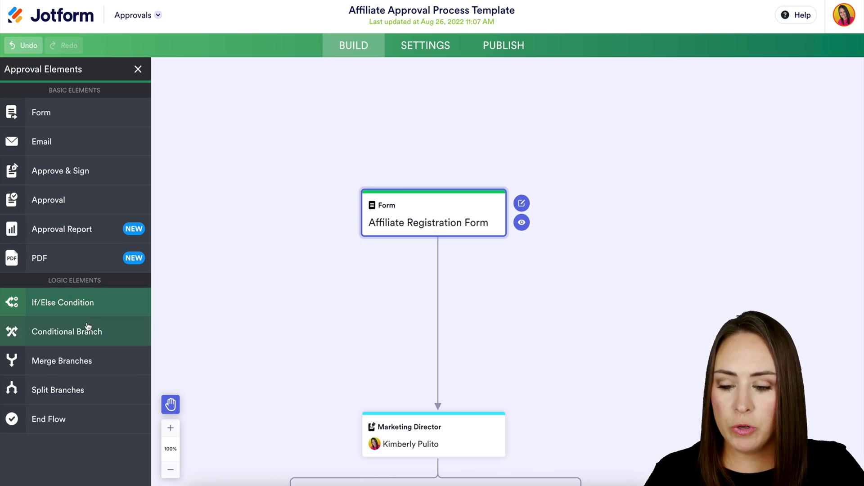
left_click_drag(95, 321, 427, 271)
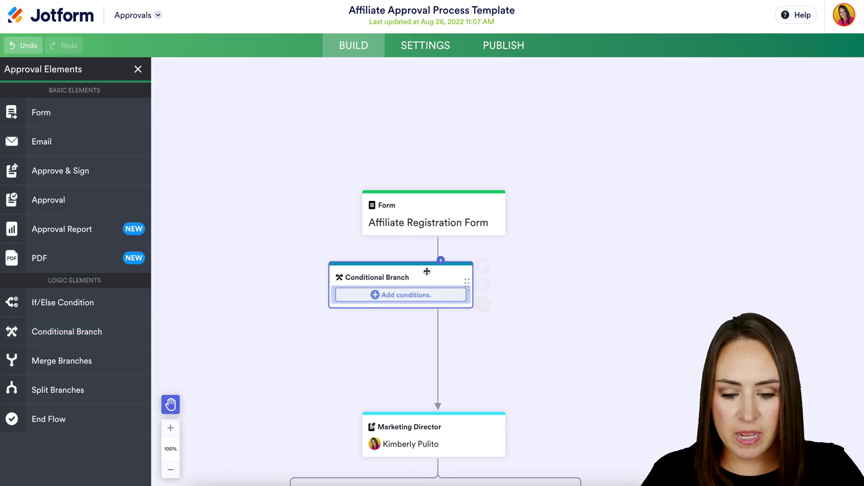
left_click(419, 294)
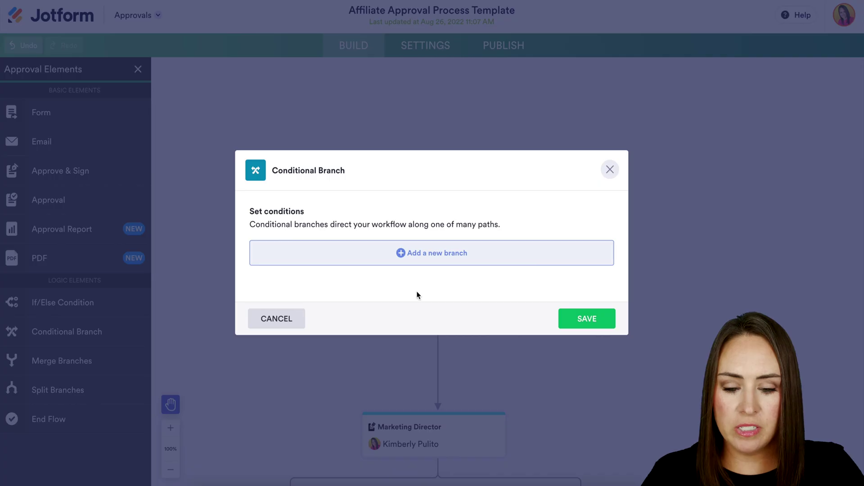
left_click(425, 255)
left_click(420, 263)
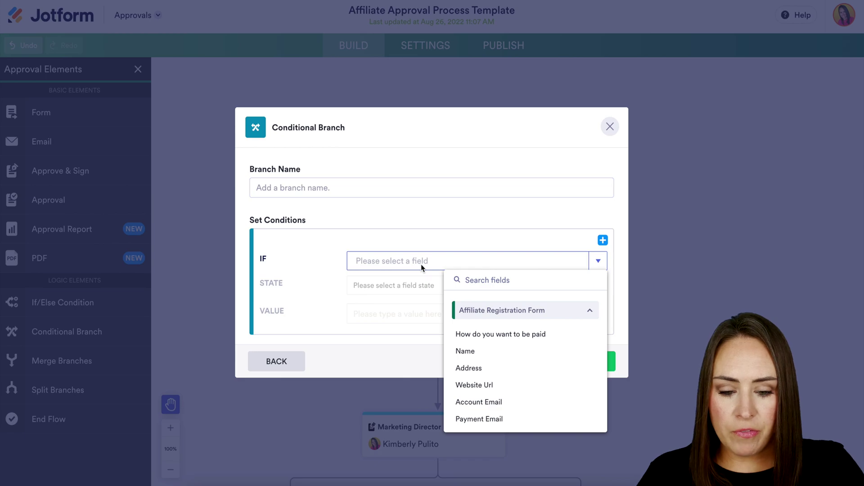
left_click(471, 333)
left_click(464, 290)
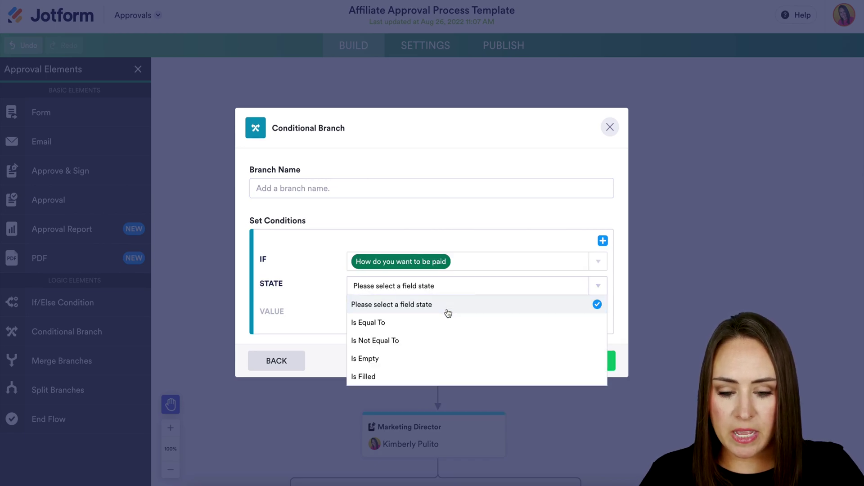
left_click(434, 323)
left_click(421, 318)
left_click(405, 330)
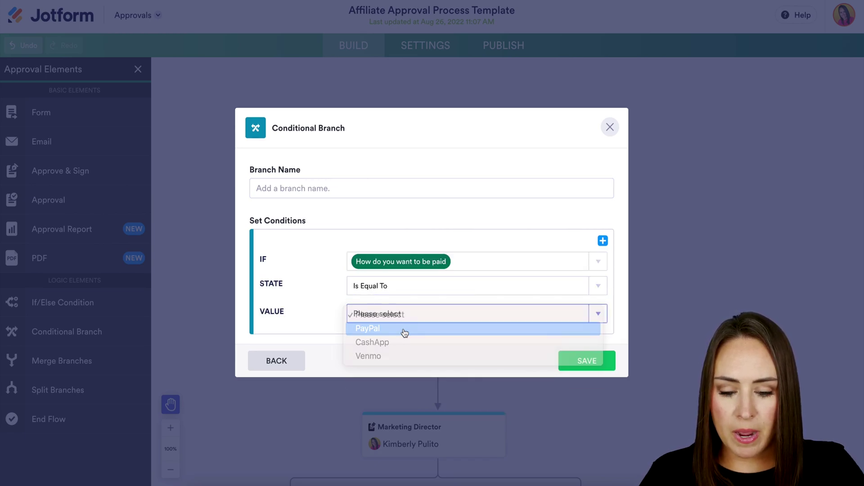
type("PayPal")
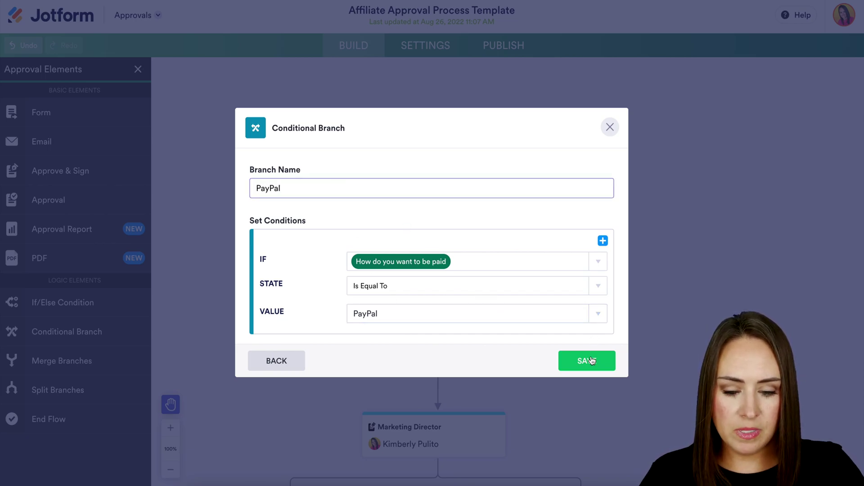
left_click(591, 360)
Step: Add a Venmo branch where payment equals Venmo, and save both branches
left_click(419, 233)
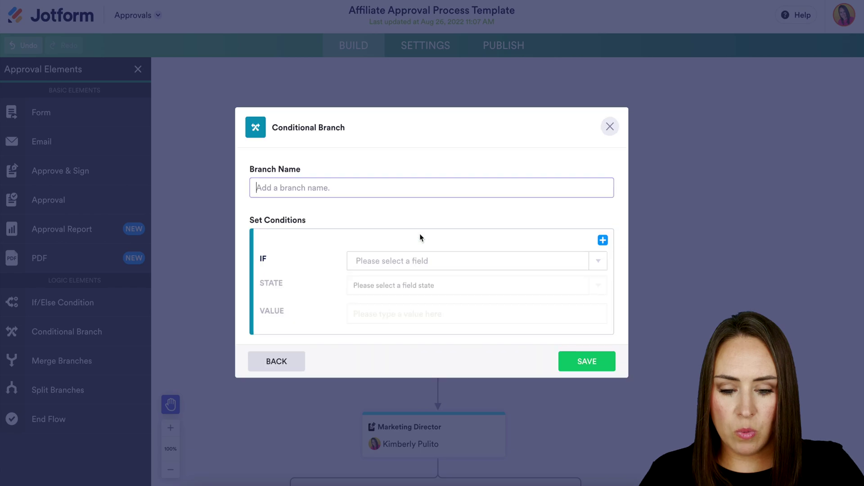
type("Venmo")
left_click(439, 260)
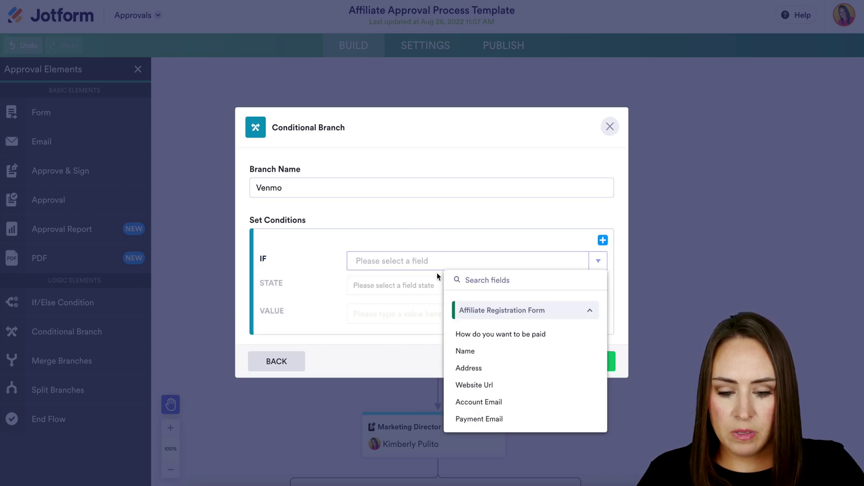
left_click(468, 331)
left_click(439, 292)
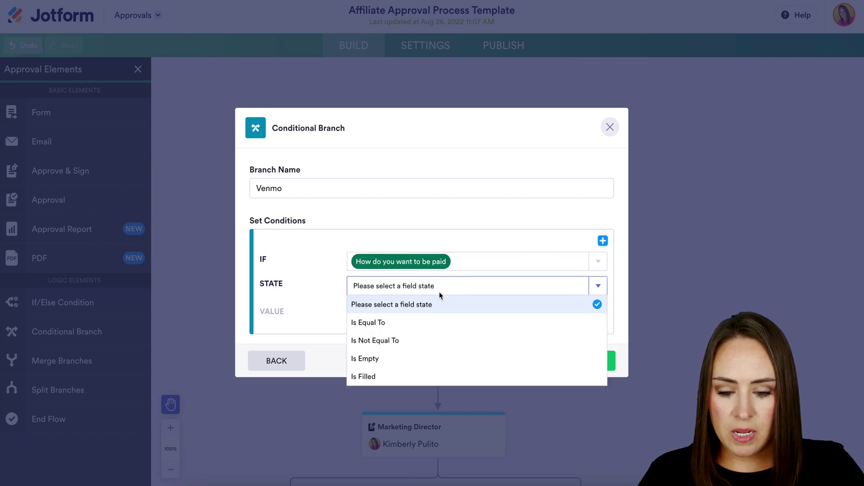
left_click(436, 322)
left_click(435, 318)
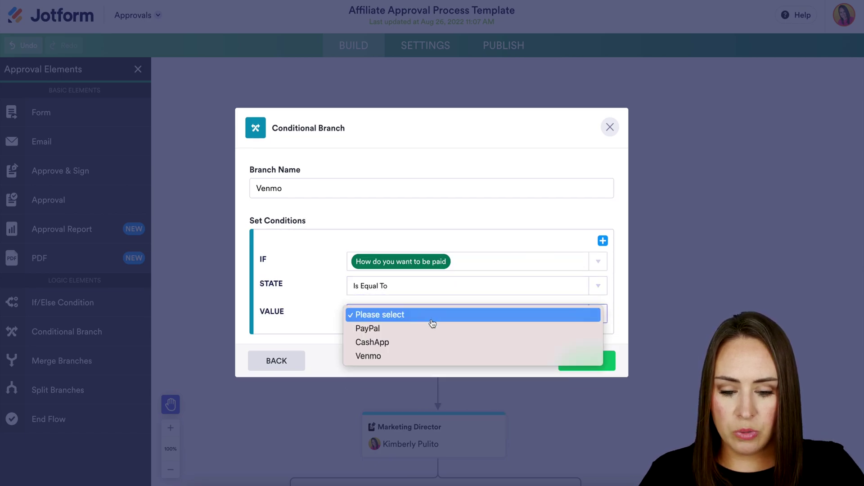
left_click(415, 357)
left_click(572, 363)
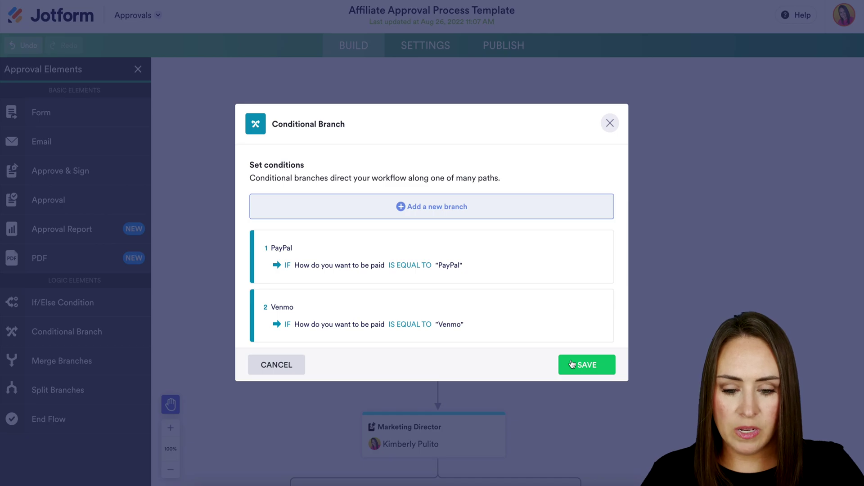
left_click(572, 364)
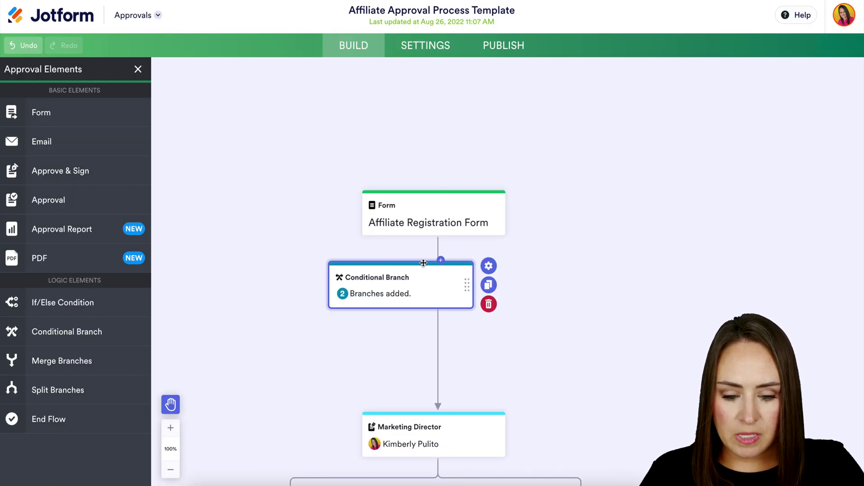
Step: Put Marketing Director on the PayPal branch and drop a new Form step into the flow
scroll(437, 216, "down", 4)
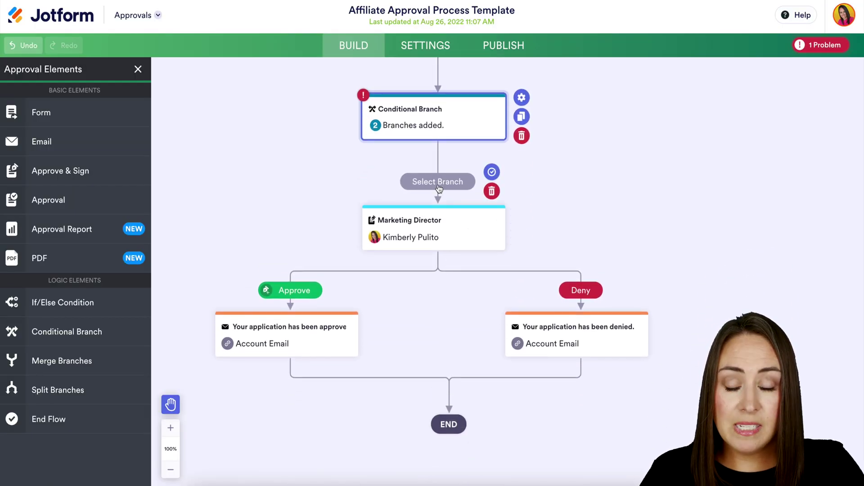
left_click(438, 184)
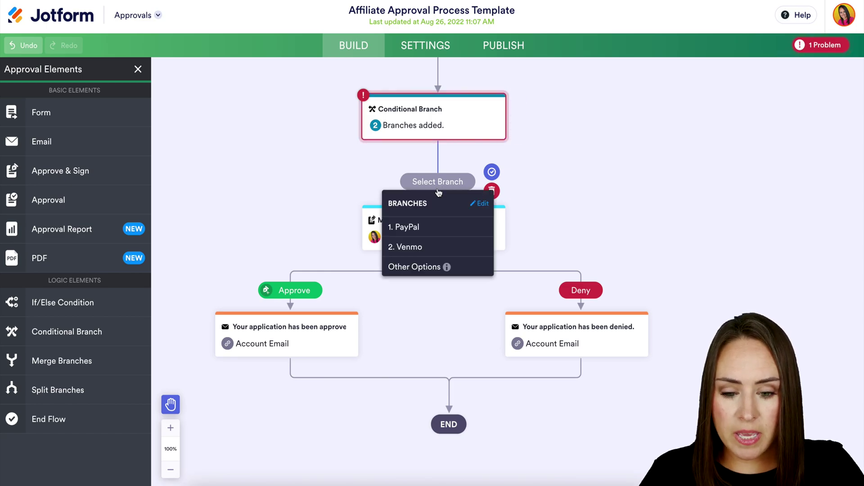
left_click(415, 228)
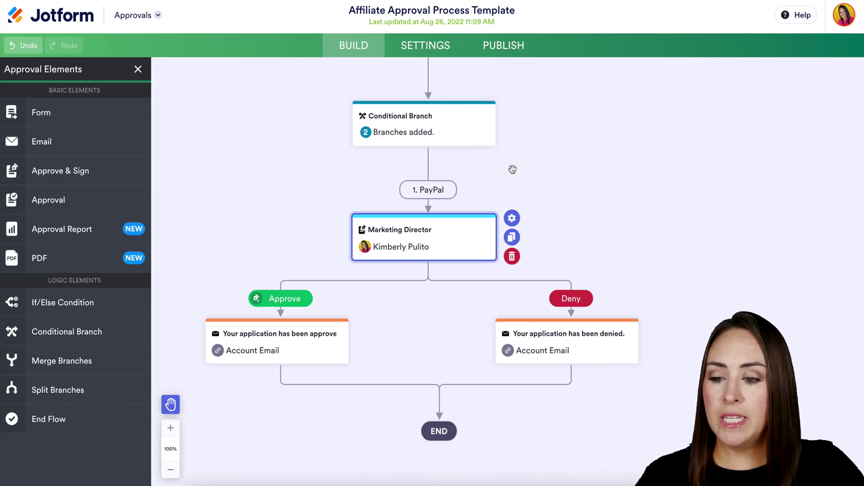
left_click_drag(67, 115, 413, 201)
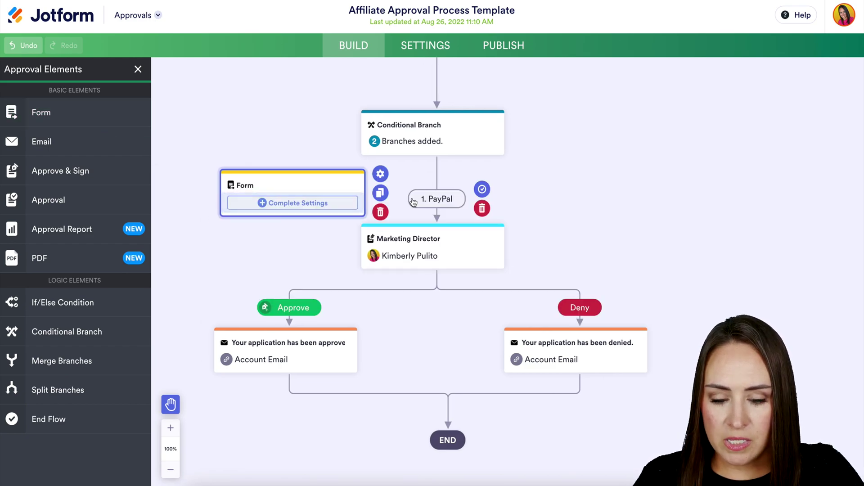
Step: Set the new step to Form 2, prefilled from the Affiliate Registration Form
left_click(292, 203)
left_click(309, 230)
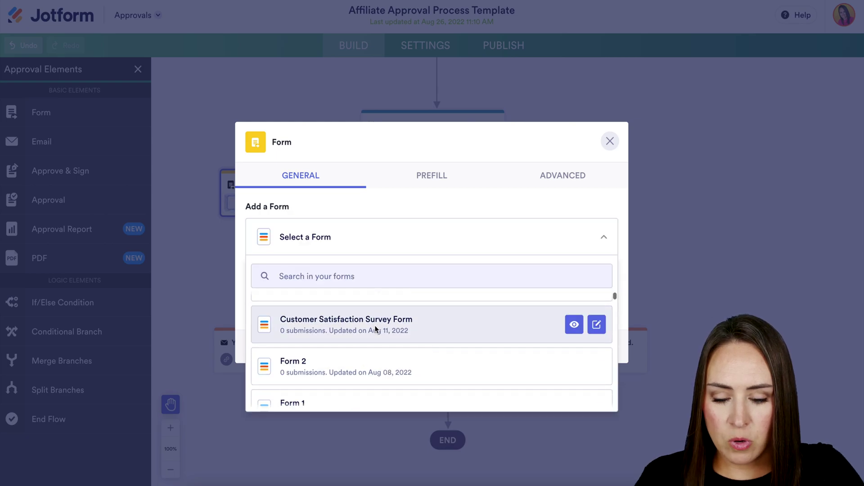
left_click(356, 363)
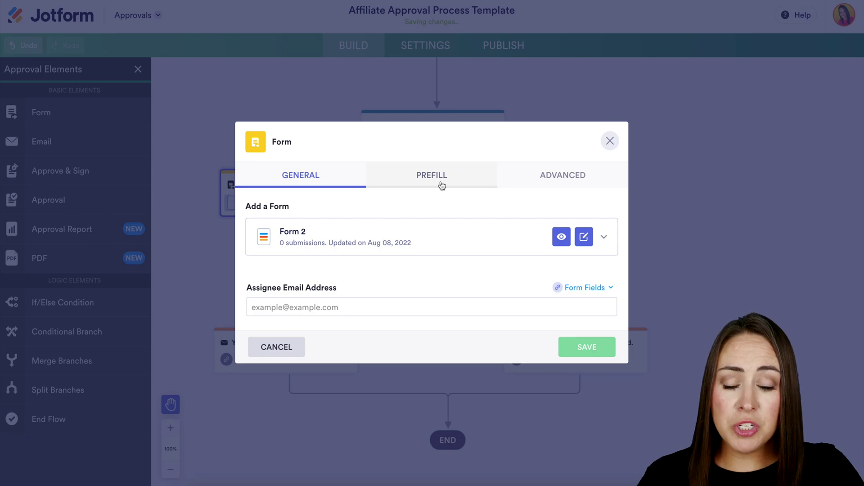
left_click(442, 186)
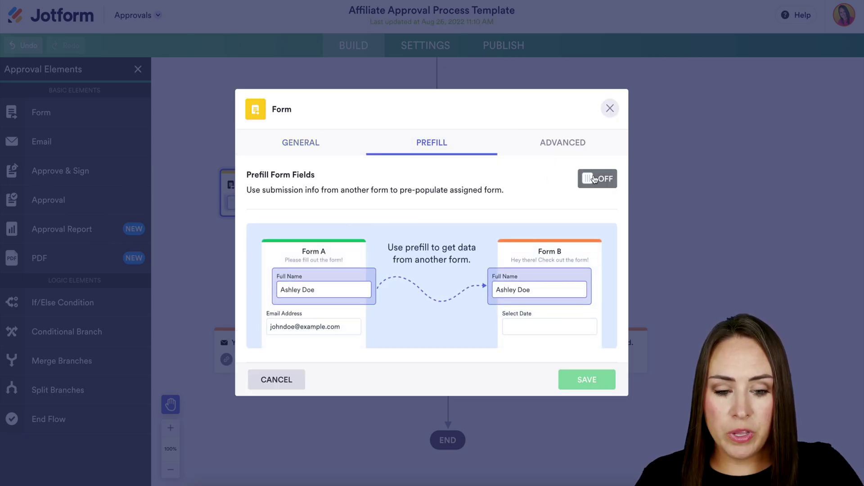
left_click(595, 179)
left_click(511, 301)
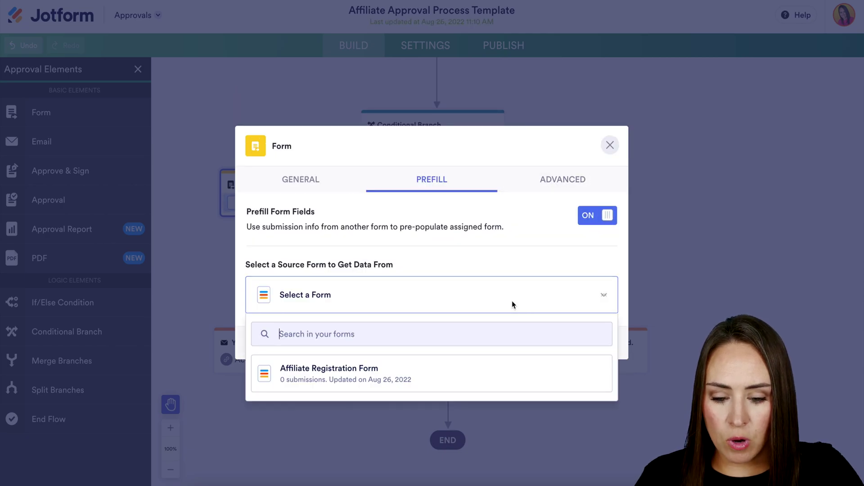
left_click(357, 374)
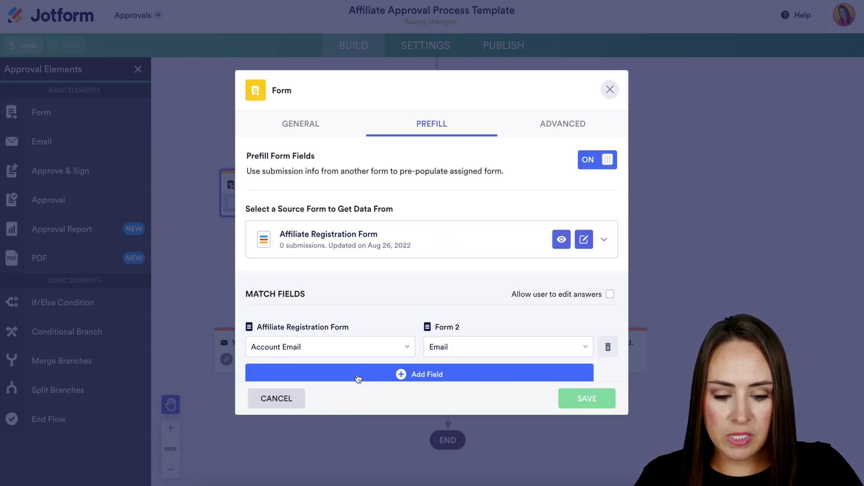
Step: Enter the assignee's email, save the step, and move Form 2 above Marketing Director
left_click(285, 121)
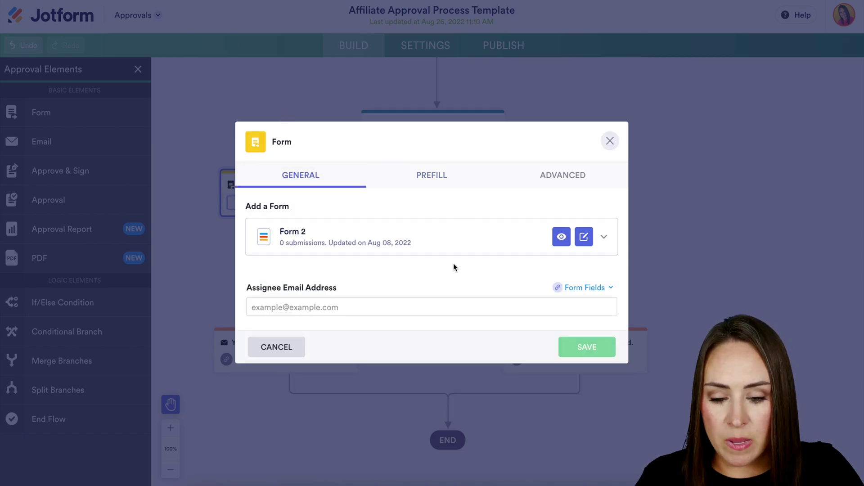
left_click(391, 309)
key("ctrl+v")
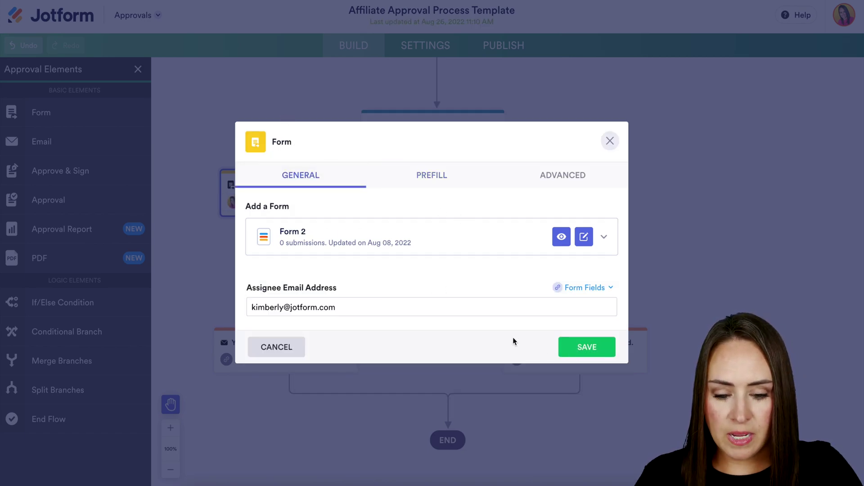
left_click(585, 349)
left_click_drag(315, 174, 455, 193)
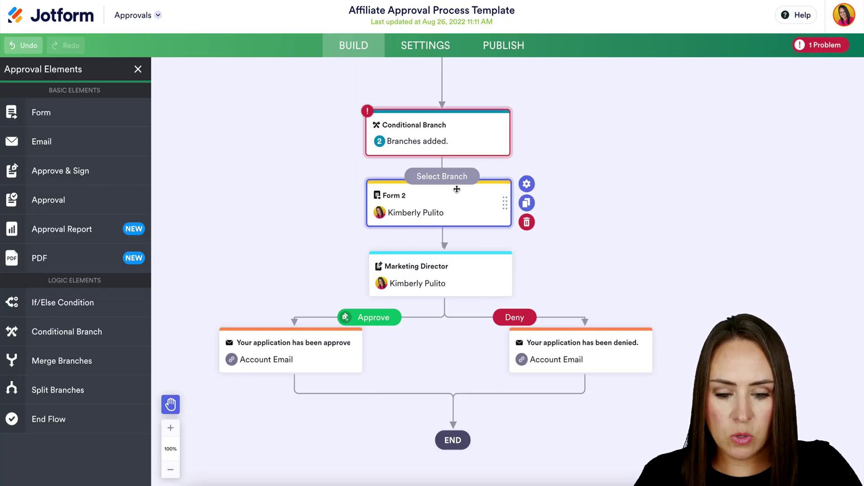
Step: Place Form 2 on the PayPal branch and add a new path assigned to Venmo
left_click(442, 176)
left_click(412, 225)
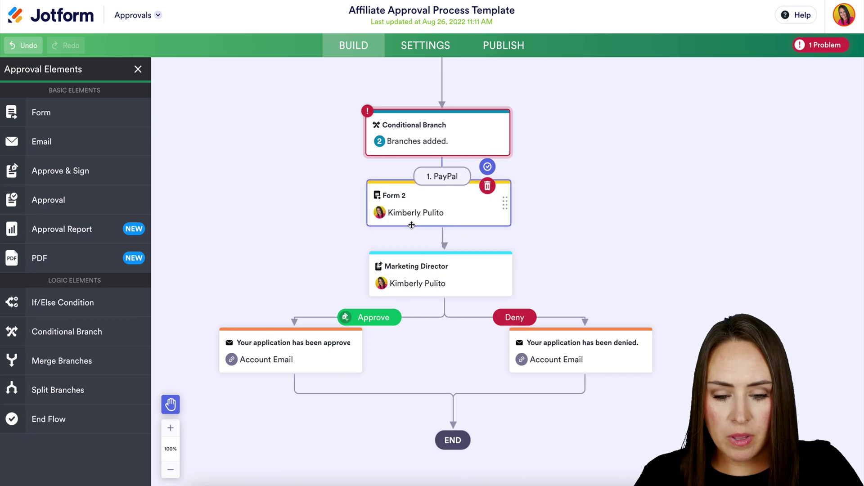
left_click(493, 135)
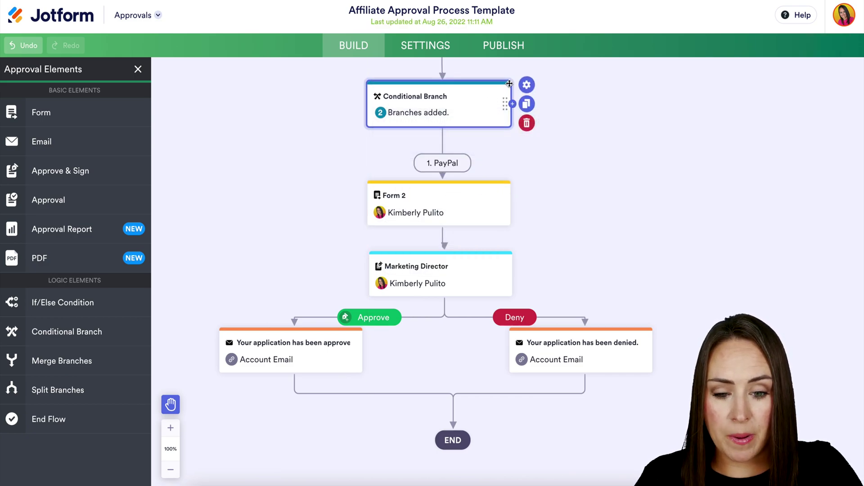
left_click_drag(480, 130, 547, 142)
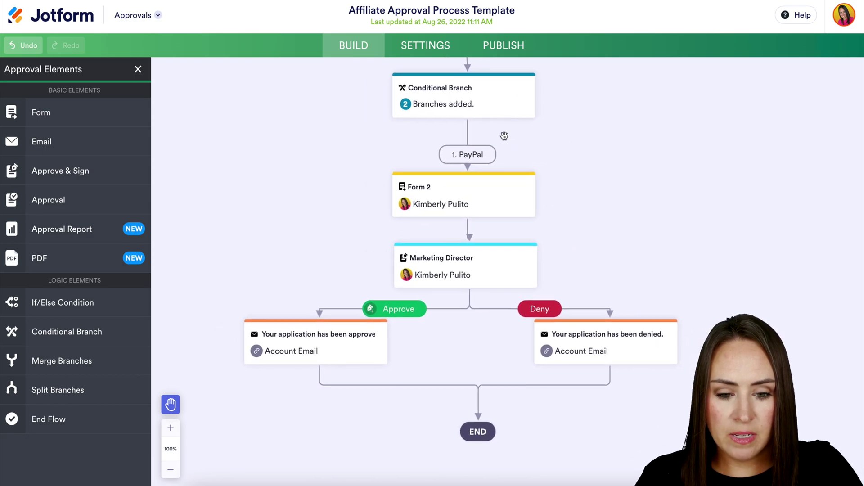
left_click_drag(506, 122, 602, 153)
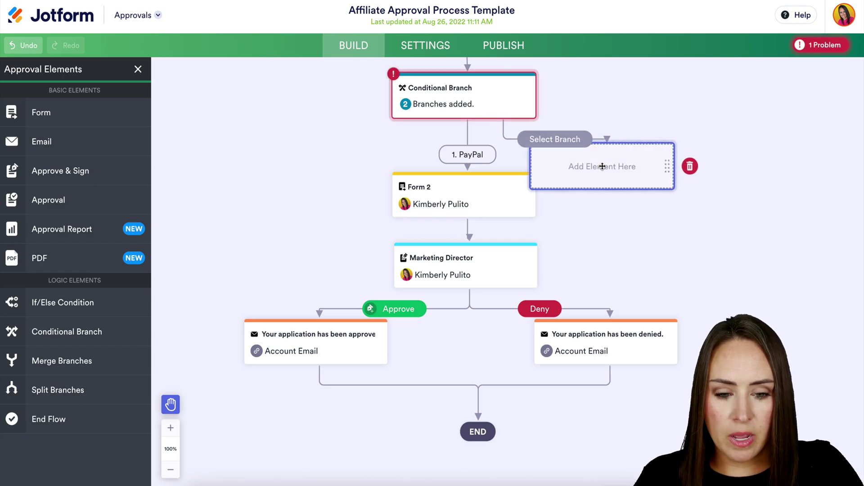
left_click(520, 140)
left_click(530, 205)
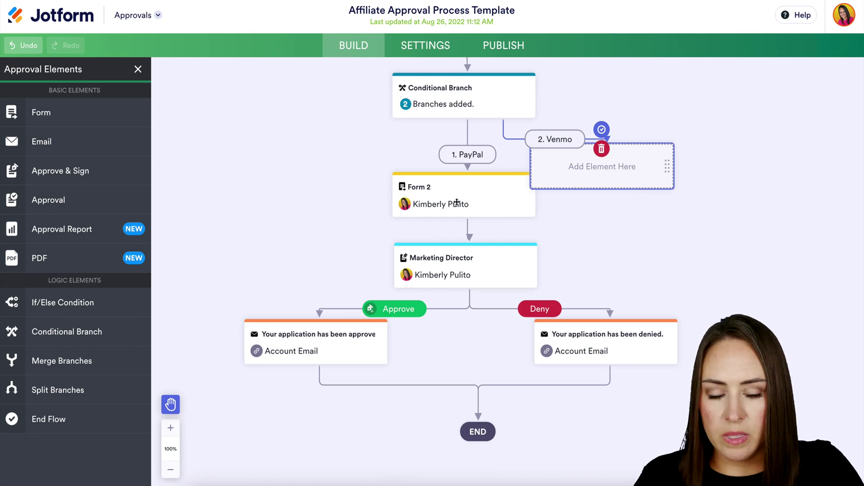
Step: Add a Customer Satisfaction Survey Form step on Venmo, connected to Marketing Director
left_click_drag(60, 115, 575, 169)
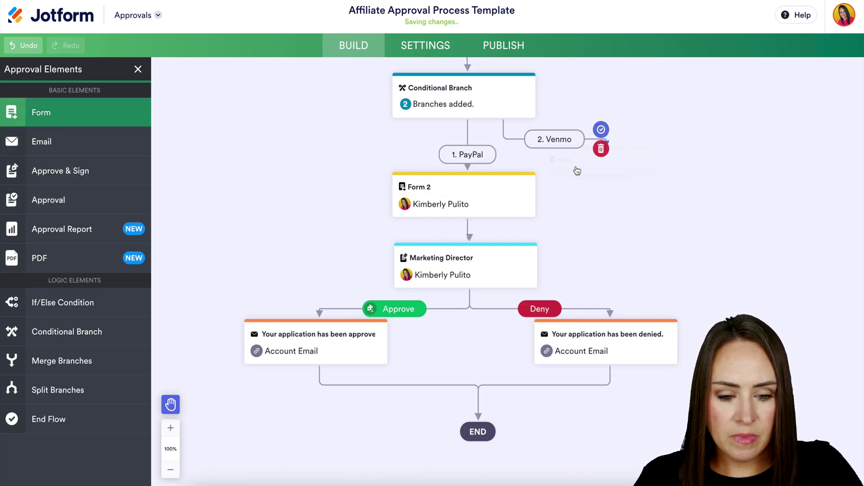
left_click(584, 179)
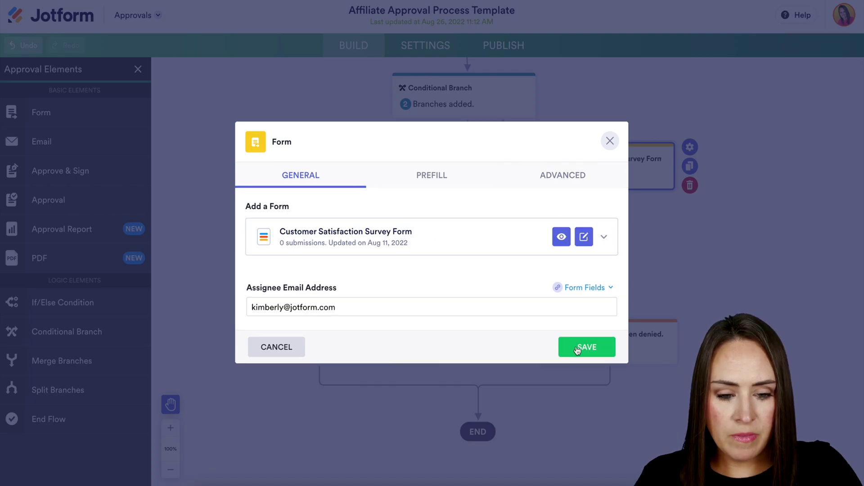
left_click(579, 350)
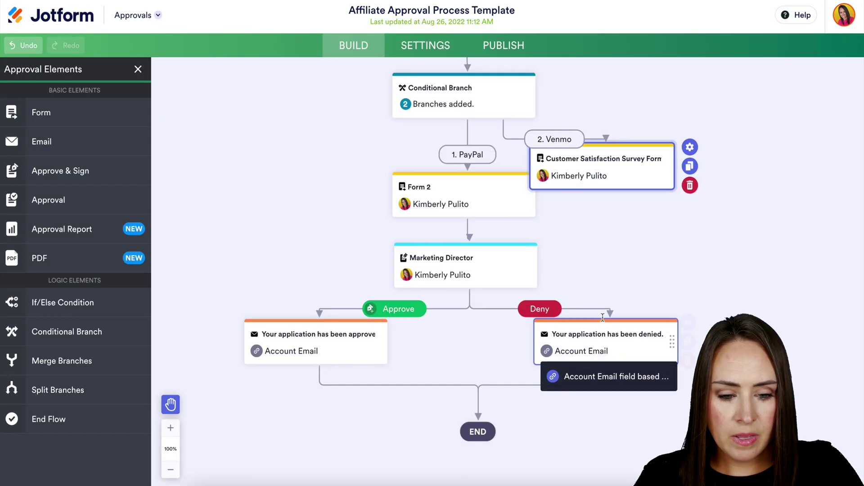
left_click_drag(607, 192, 540, 267)
Step: Move Form 2 left under the PayPal branch and shift the approval email lower
left_click_drag(519, 178, 416, 171)
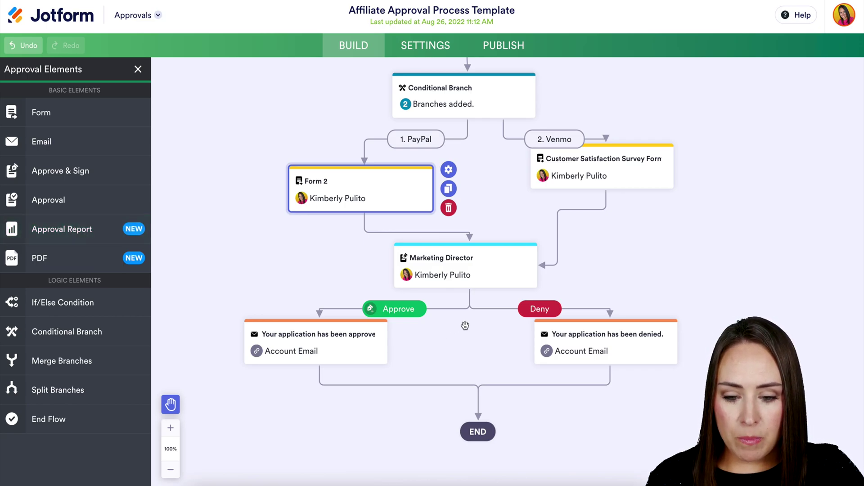
left_click_drag(345, 324, 333, 385)
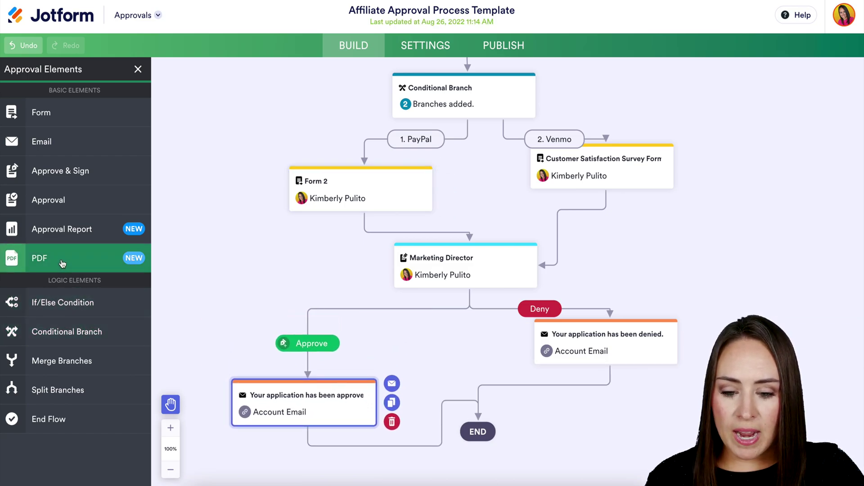
Step: Add a PDF step before the approval email, sent to Account Email, with Upload PDFs on
left_click_drag(62, 262, 297, 340)
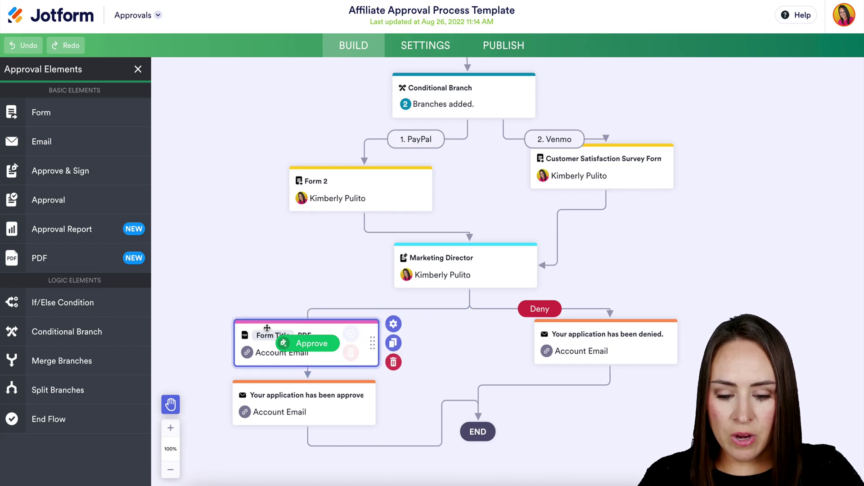
left_click(399, 325)
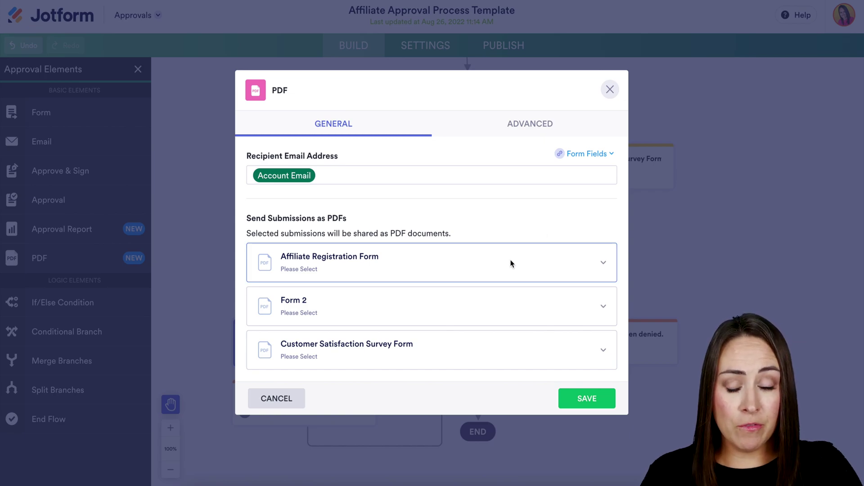
scroll(511, 264, "down", 2)
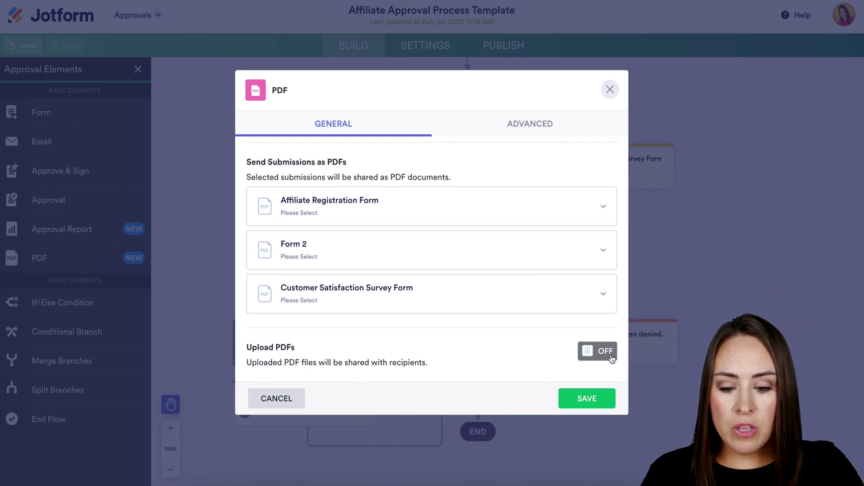
left_click(591, 351)
scroll(491, 331, "down", 1)
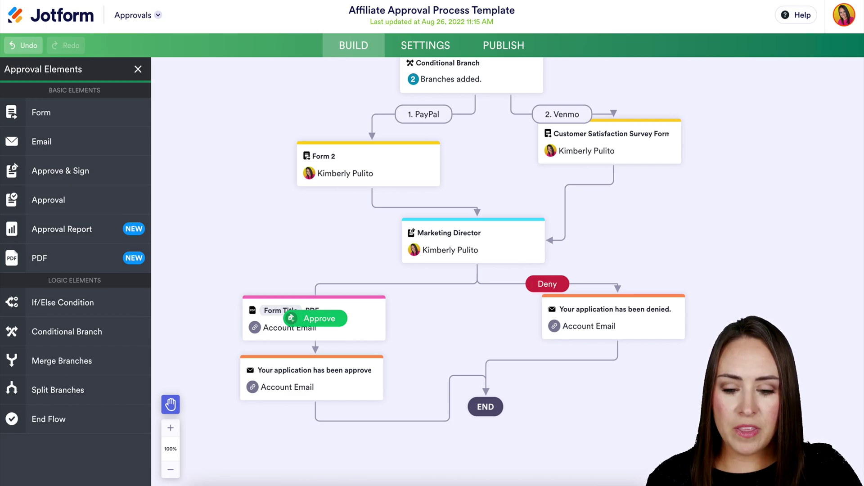
mouse_move(278, 377)
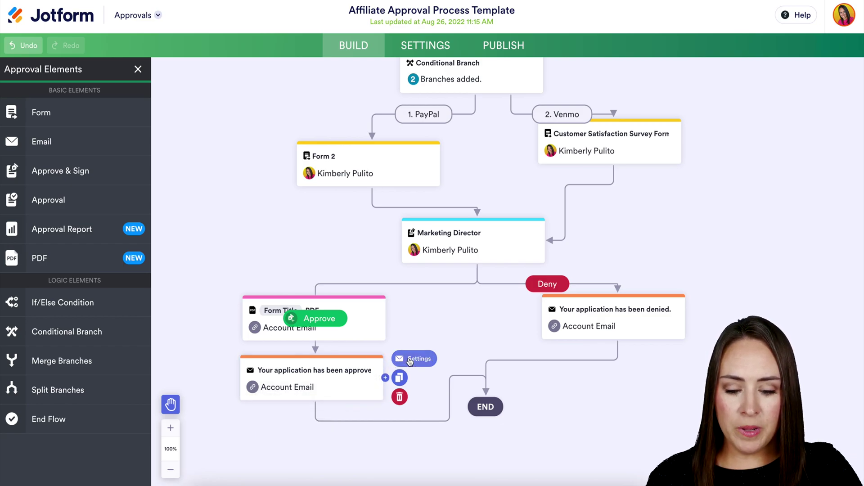
left_click(409, 360)
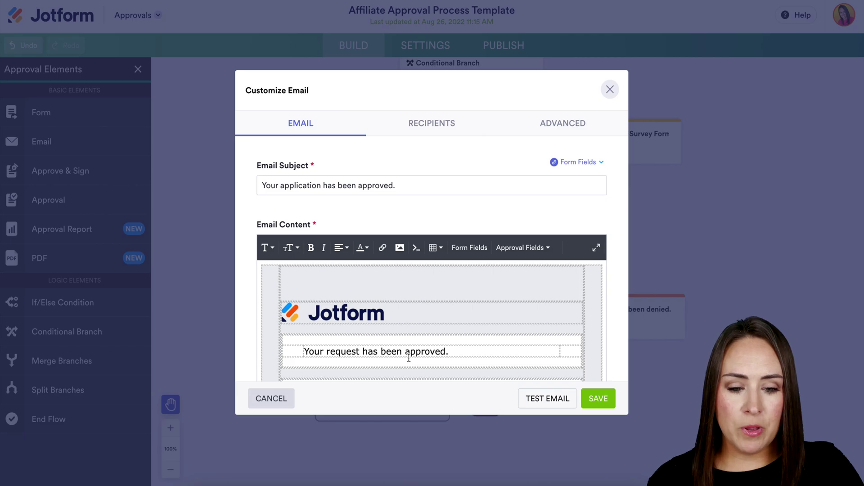
left_click(556, 128)
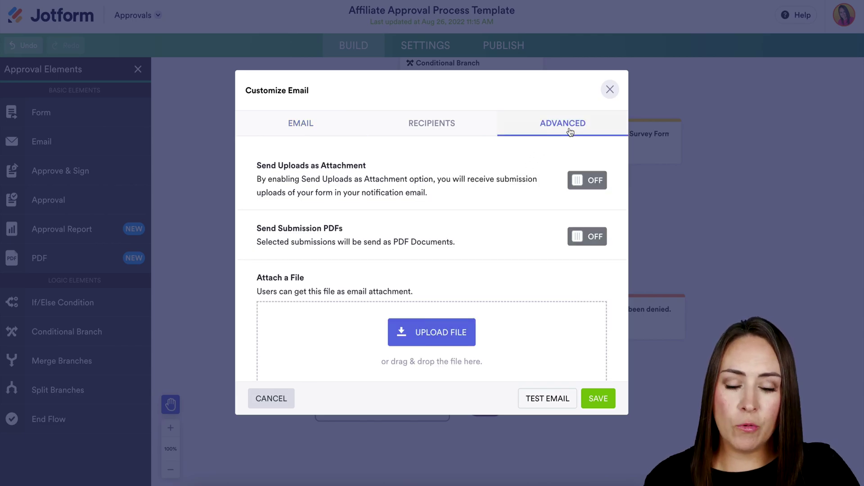
scroll(549, 205, "down", 3)
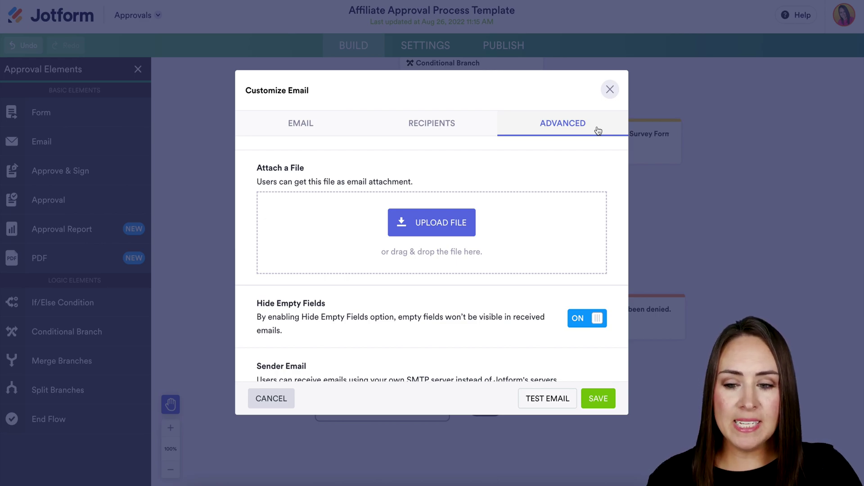
left_click(609, 88)
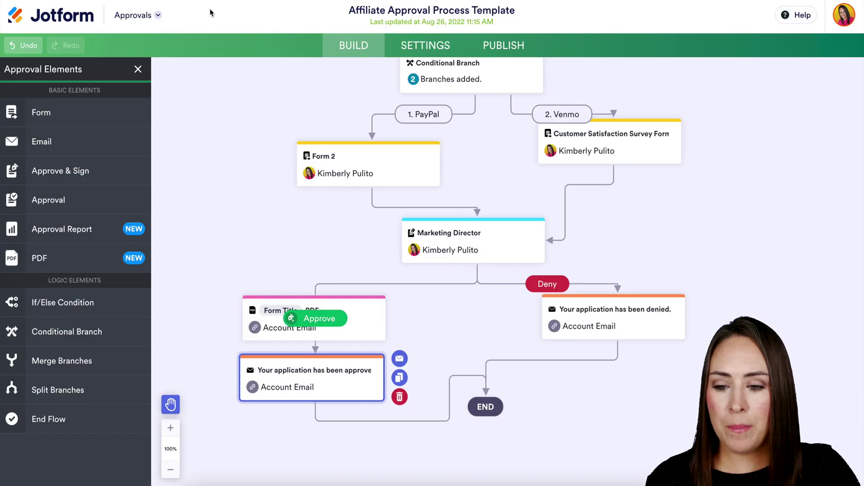
Step: Return to My Approvals and bring up Clone options for the Affiliate Approval Process Template
left_click(154, 16)
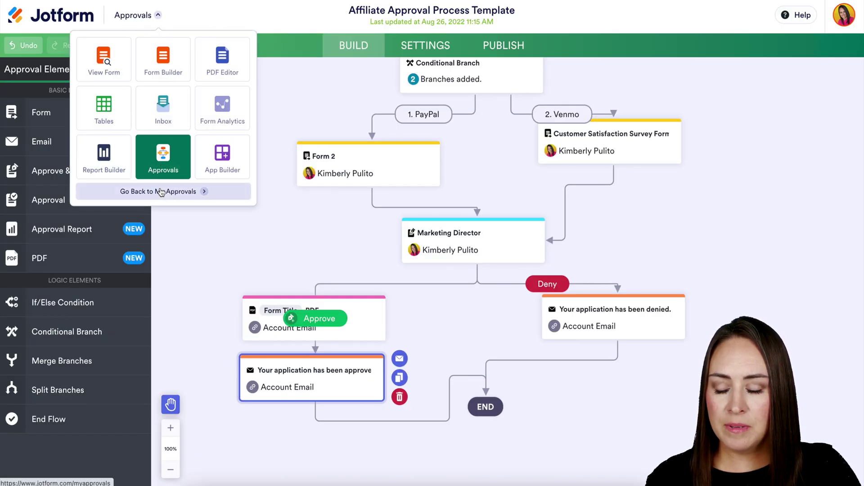
left_click(160, 191)
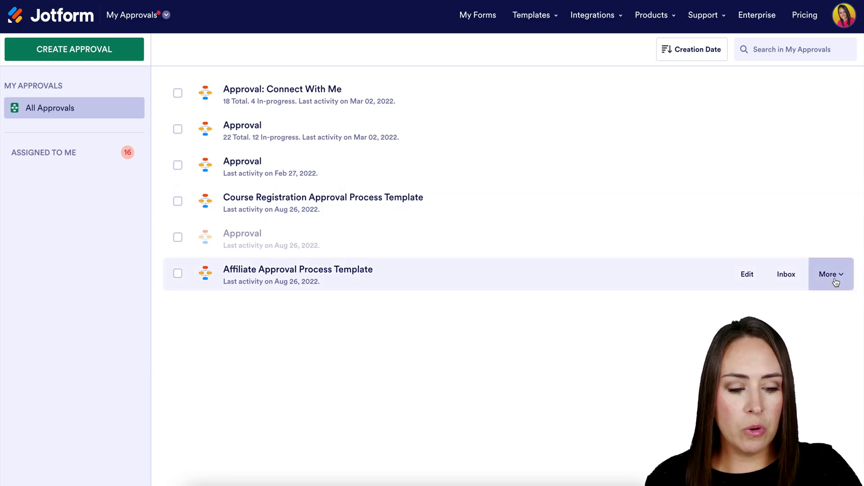
left_click(841, 277)
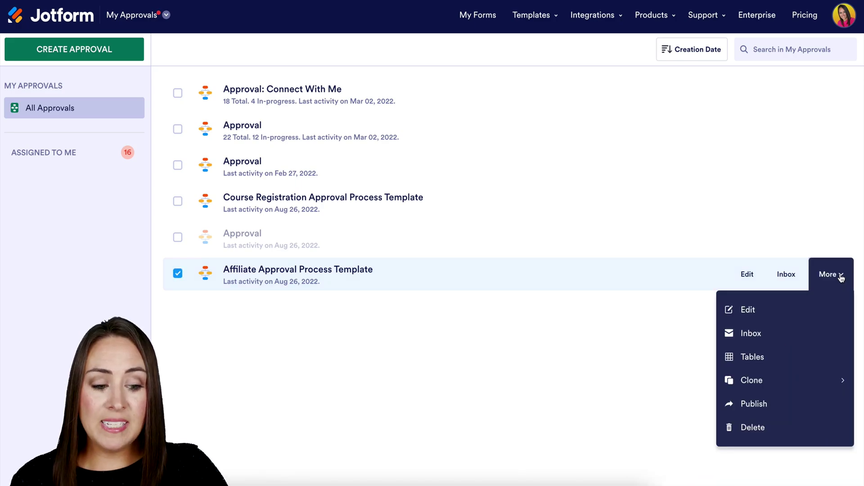
mouse_move(821, 380)
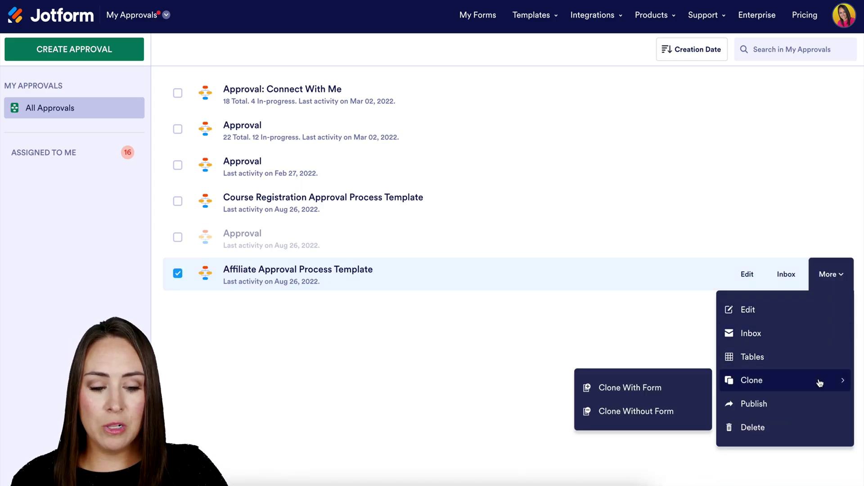